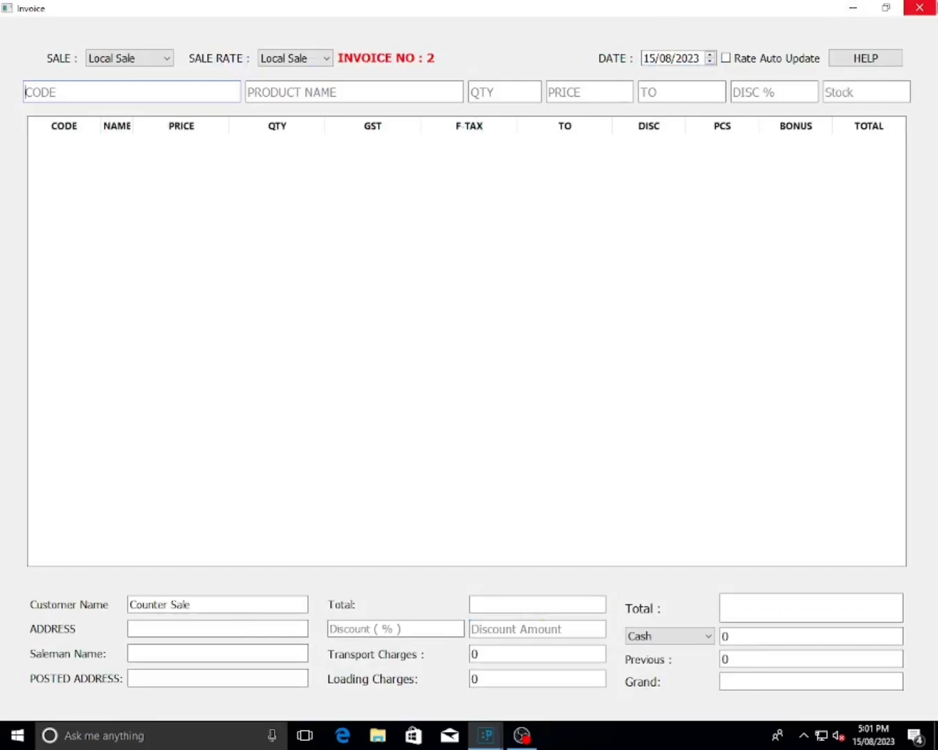
Close the open invoice window and open a fresh sale invoice from the main window.
{"action": "left_click", "coordinate": [919, 7]}
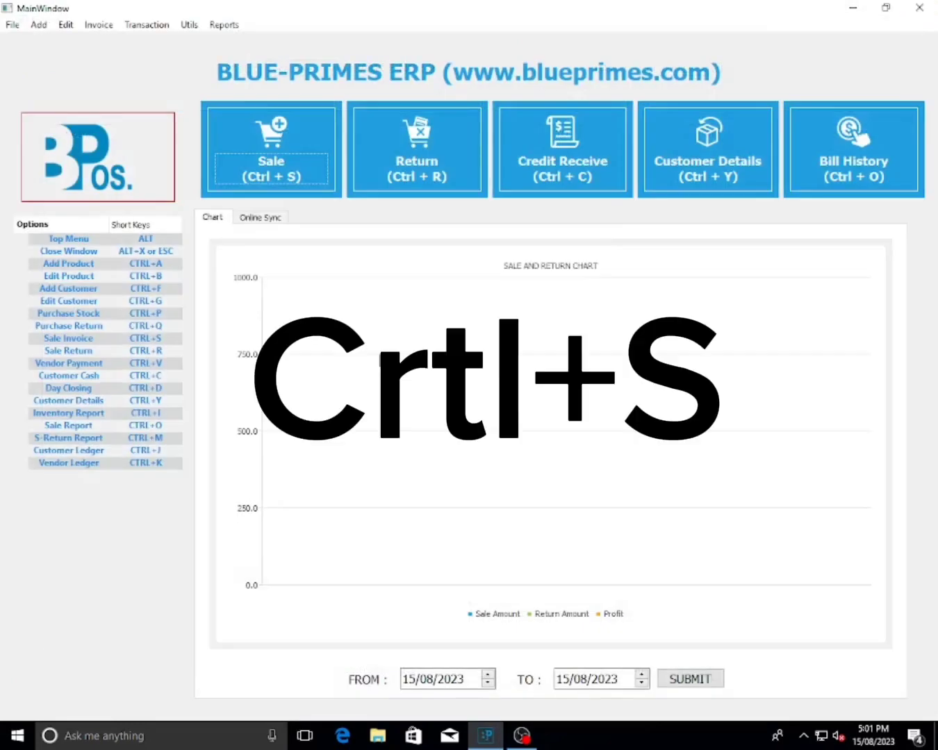
{"action": "key", "text": "ctrl+s"}
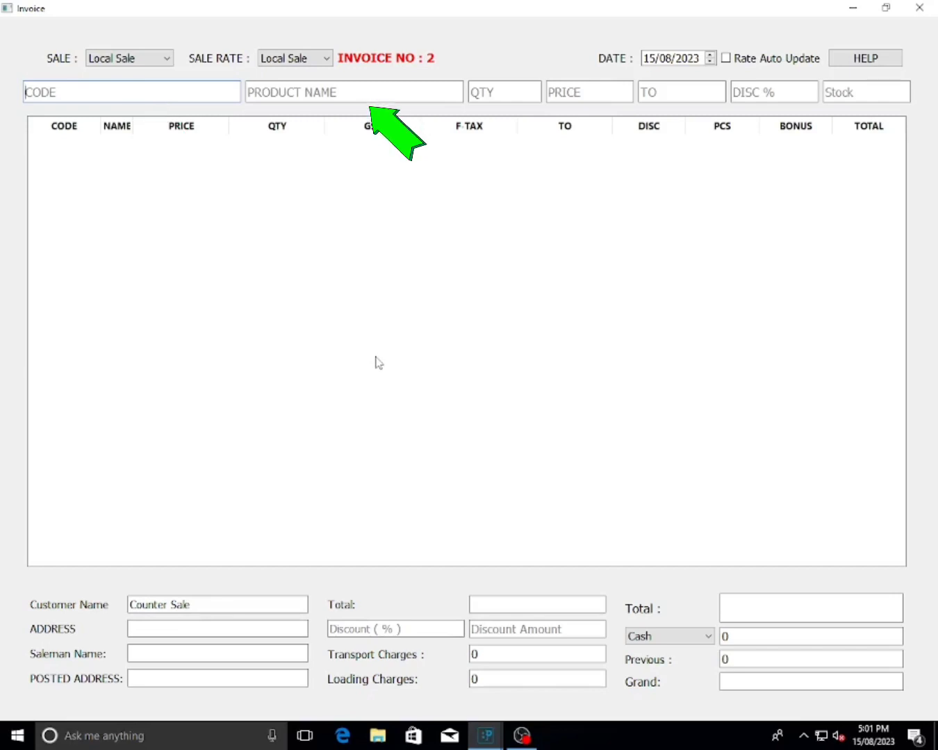
Search the products by code 0001 from the invoice, and dismiss the search without picking a product.
{"action": "type", "text": "0001"}
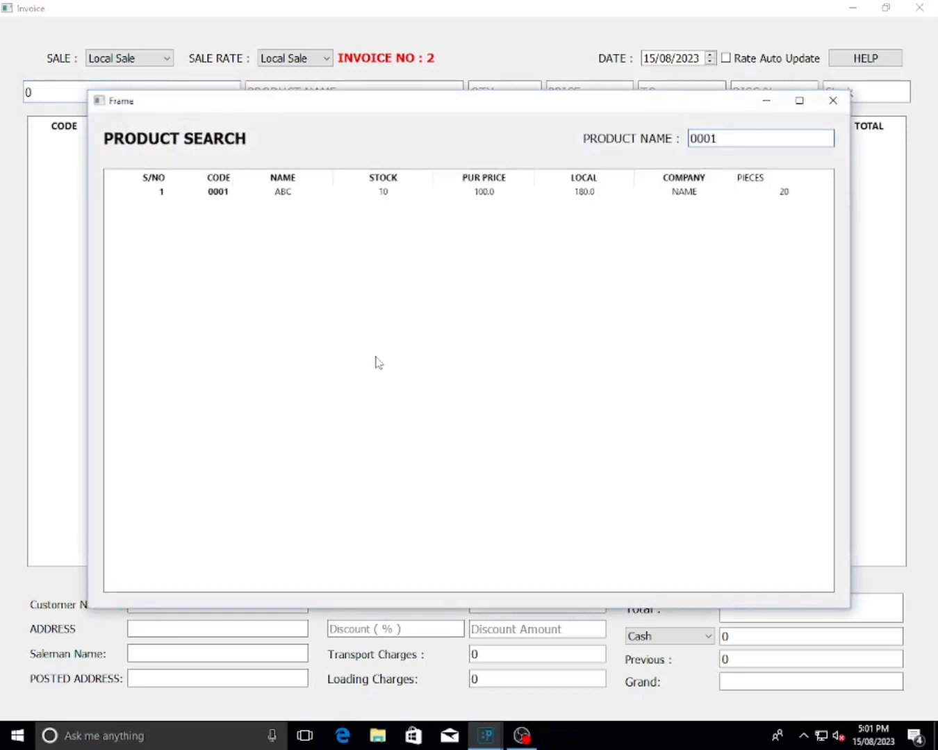
{"action": "key", "text": "BackSpace"}
{"action": "key", "text": "Escape"}
Find the product by the name abc and add it to the invoice with quantity 2, keeping its default price, TO and discount.
{"action": "key", "text": "Tab"}
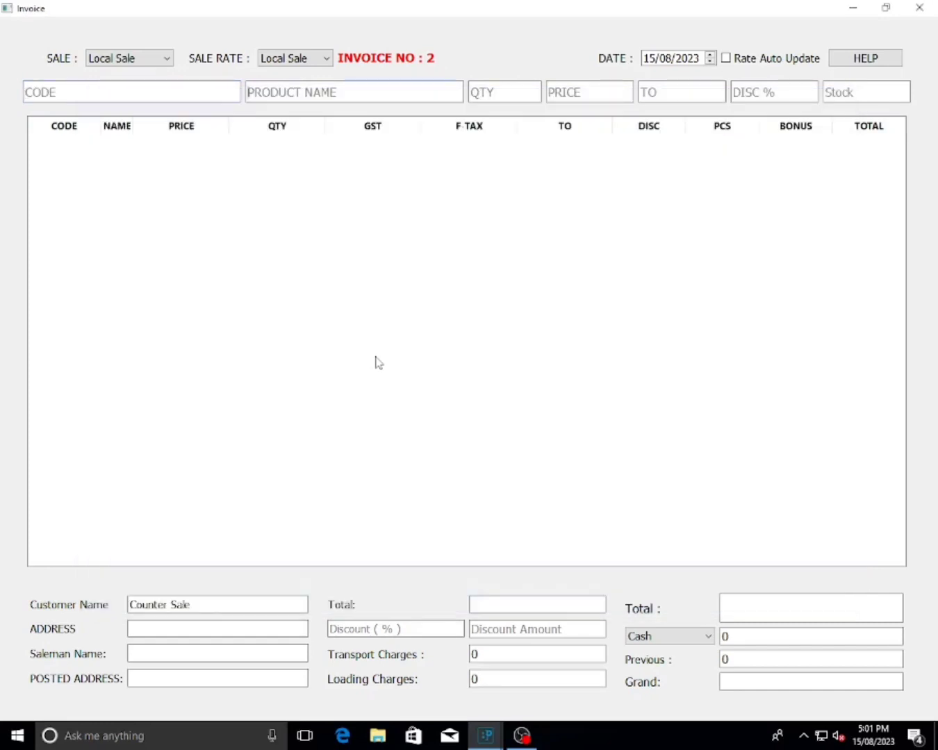
{"action": "type", "text": "abc"}
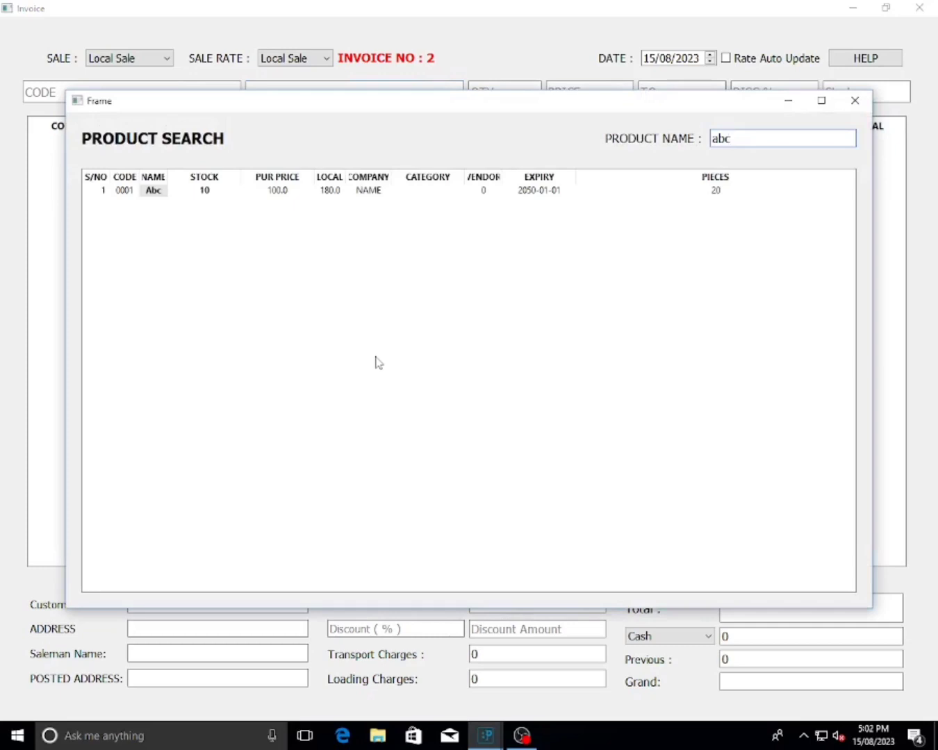
{"action": "key", "text": "Down"}
{"action": "key", "text": "Return"}
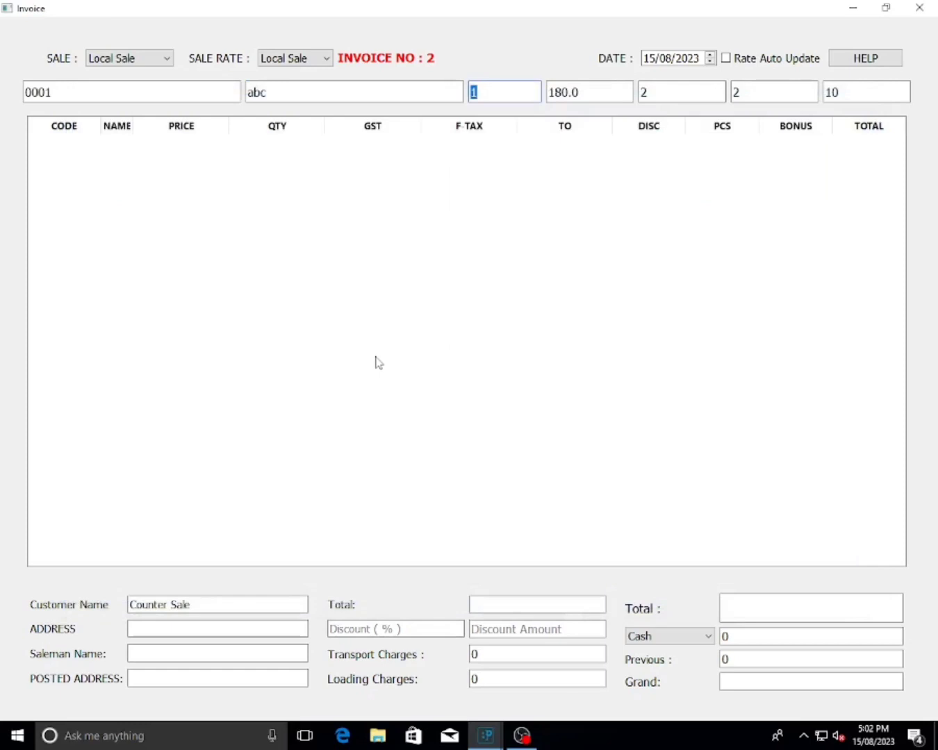
{"action": "type", "text": "2"}
{"action": "key", "text": "Return"}
{"action": "key", "text": "Return"}
{"action": "key", "text": "Return"}
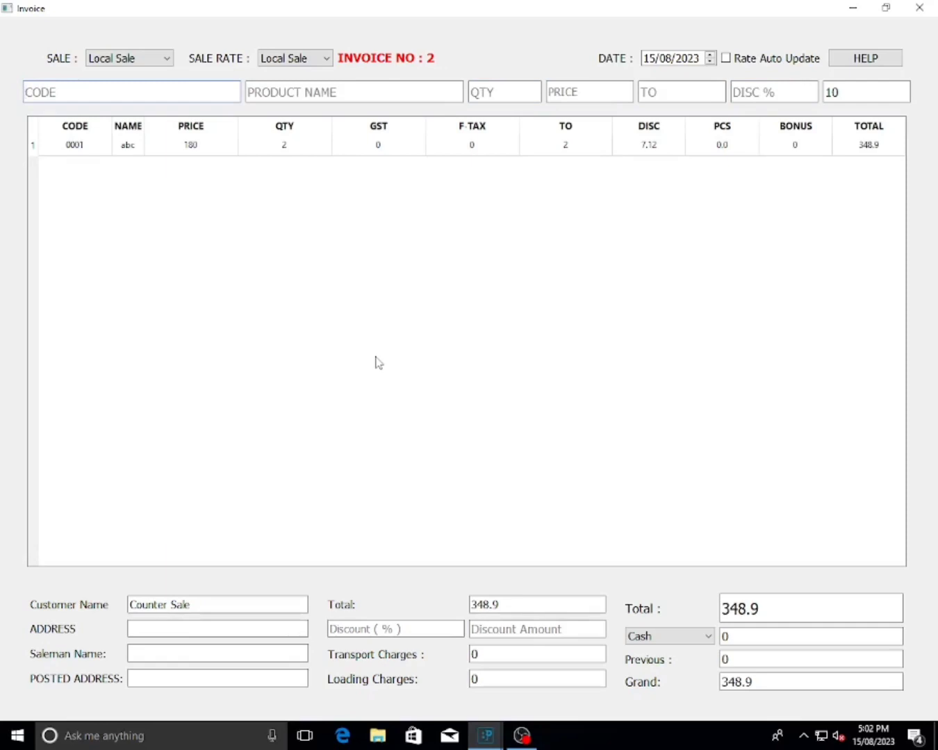
{"action": "left_click", "coordinate": [572, 152]}
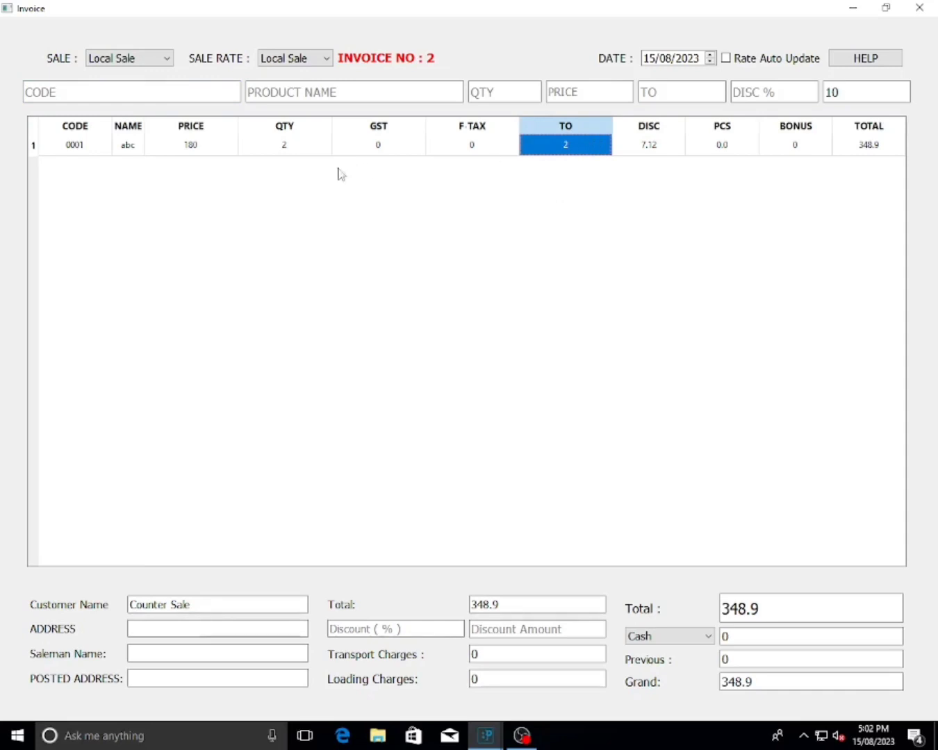
{"action": "left_click", "coordinate": [302, 93]}
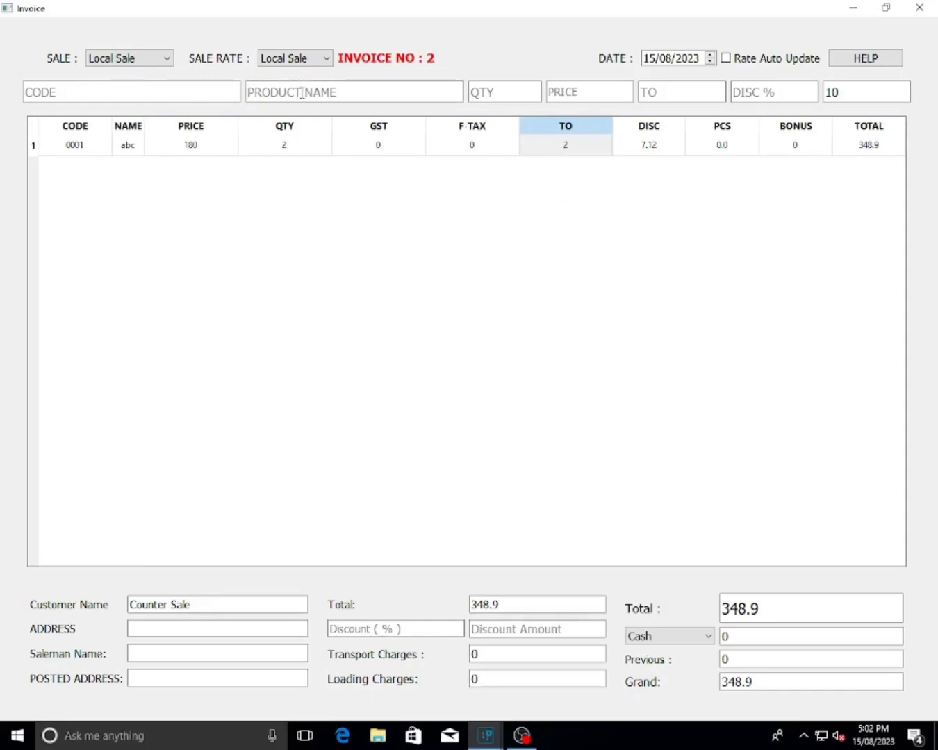
{"action": "type", "text": "01"}
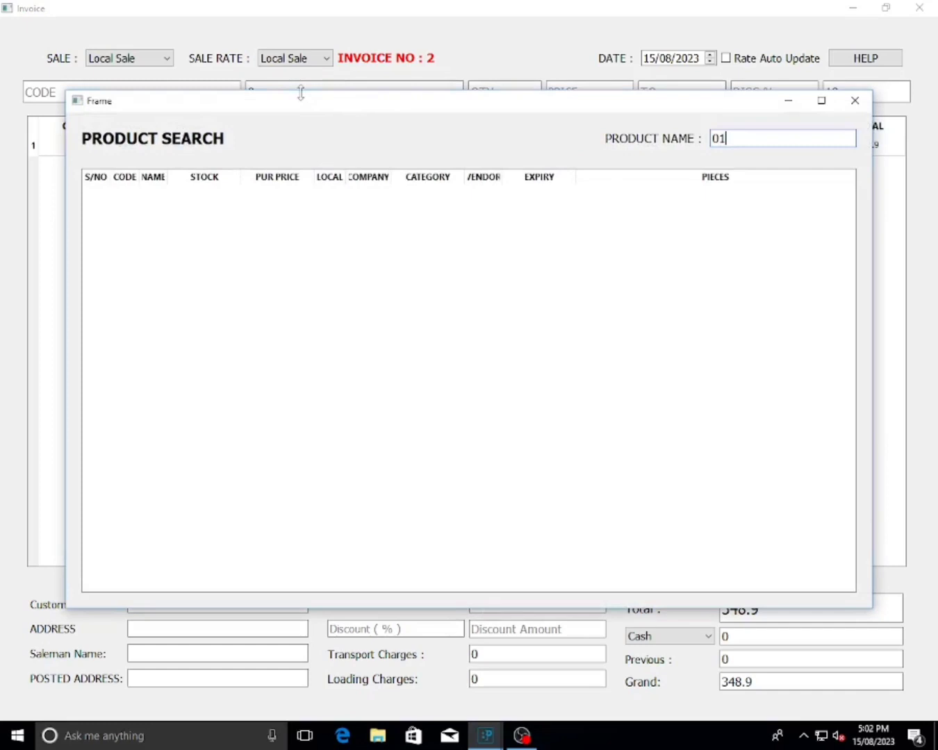
{"action": "key", "text": "BackSpace"}
{"action": "key", "text": "BackSpace"}
{"action": "key", "text": "BackSpace"}
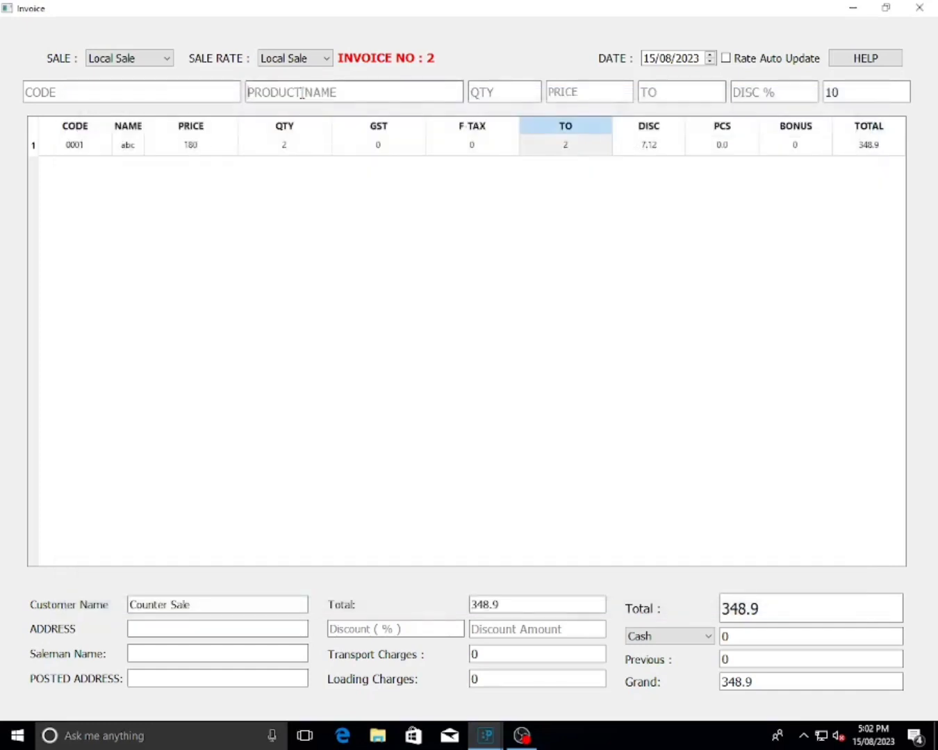
Search the product names for "tes" and add test 1 to the invoice with quantity 2 and a 2% discount.
{"action": "type", "text": "tes"}
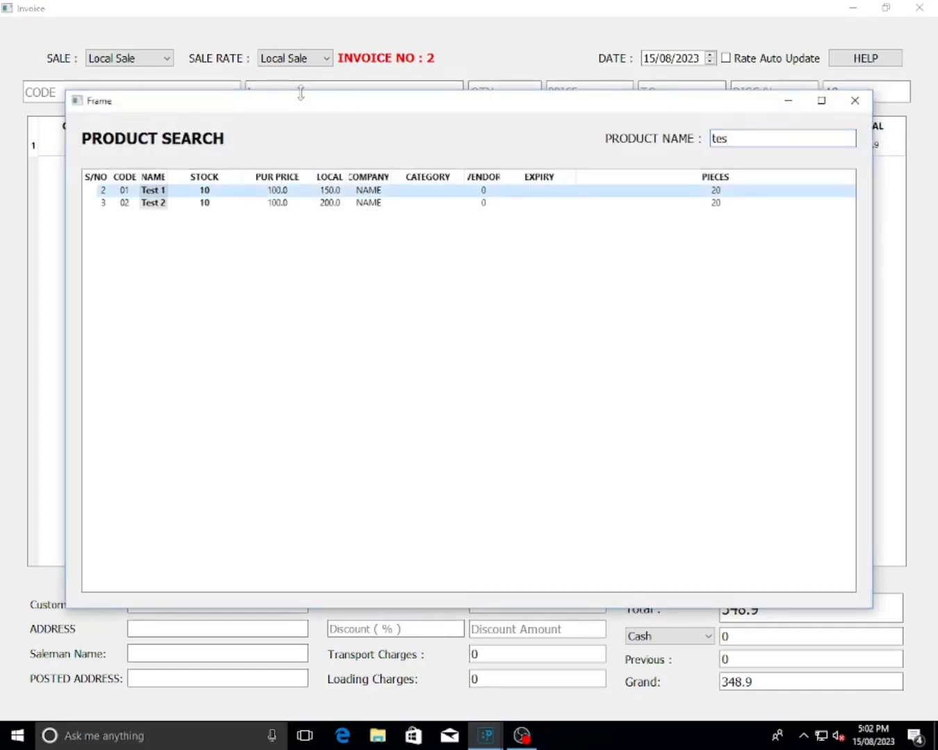
{"action": "key", "text": "Return"}
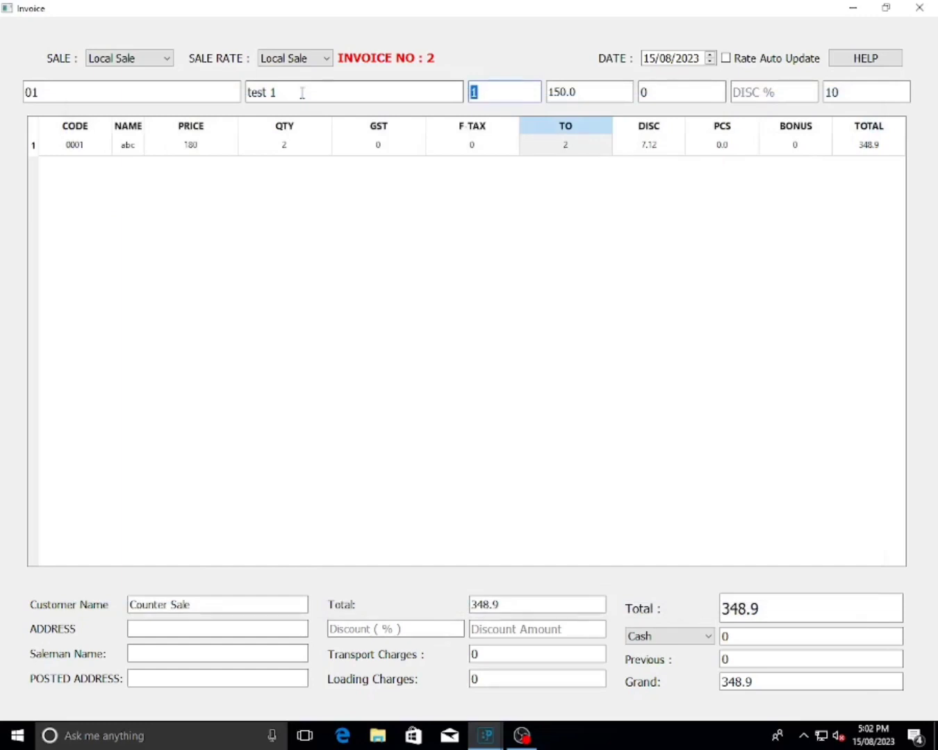
{"action": "type", "text": "2"}
{"action": "key", "text": "Return"}
{"action": "key", "text": "Return"}
{"action": "type", "text": "2"}
{"action": "key", "text": "Return"}
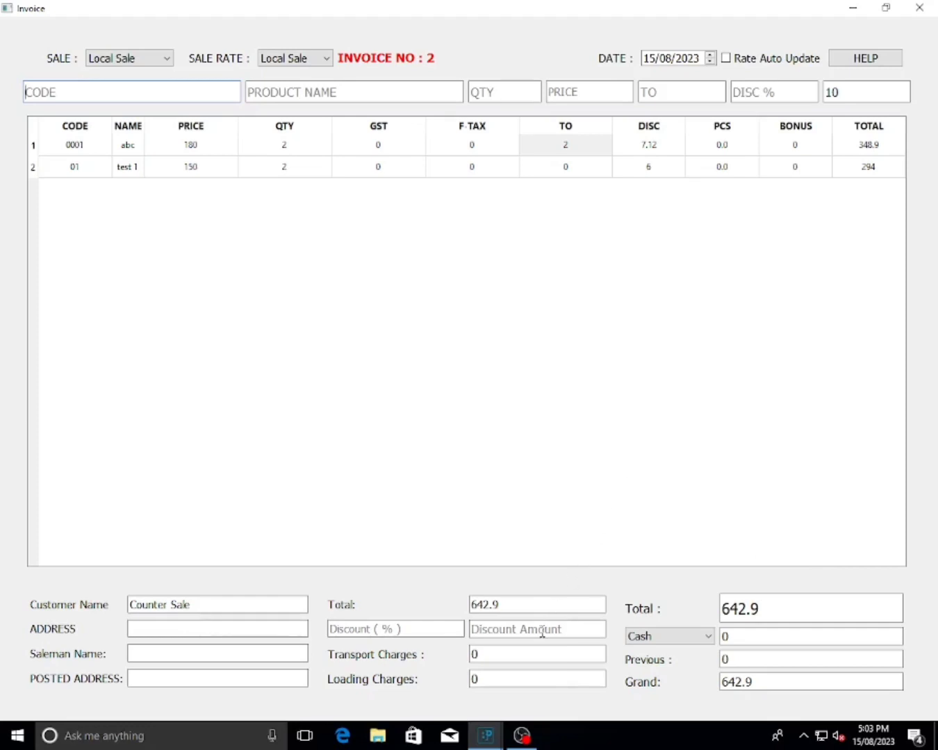
Apply a 5% overall discount to the invoice and check its final total.
{"action": "left_click", "coordinate": [428, 624]}
{"action": "type", "text": "5"}
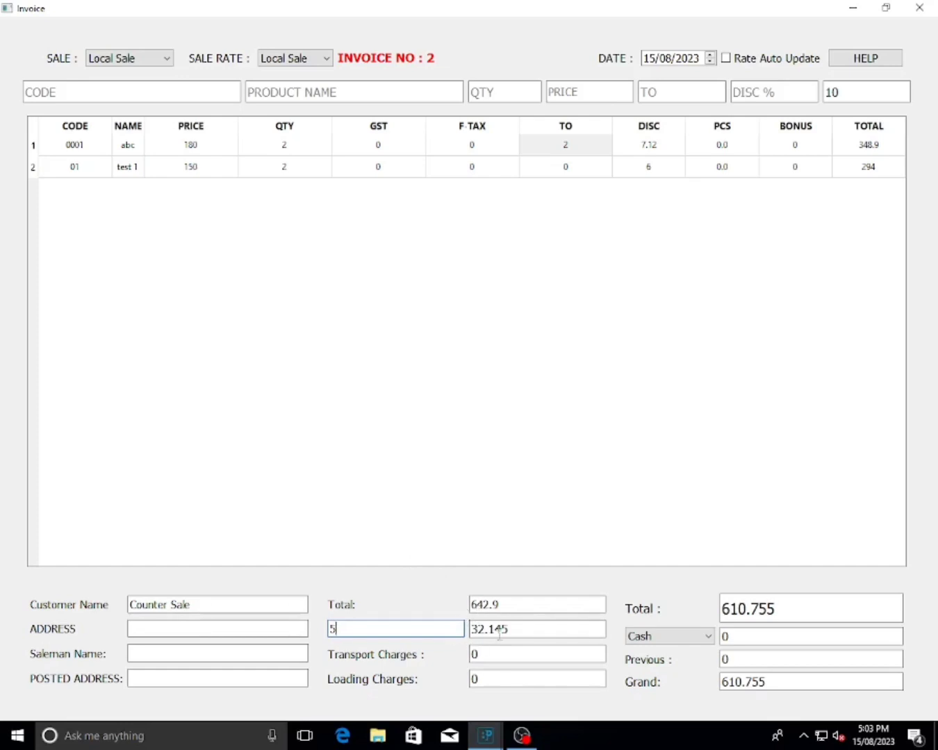
{"action": "left_click_drag", "start_coordinate": [785, 609], "coordinate": [707, 617]}
{"action": "left_click", "coordinate": [799, 612]}
Set the invoice's transport charges to 50 and its loading charges to 30.
{"action": "left_click_drag", "start_coordinate": [498, 656], "coordinate": [476, 654]}
{"action": "type", "text": "50"}
{"action": "key", "text": "Tab"}
{"action": "type", "text": "30"}
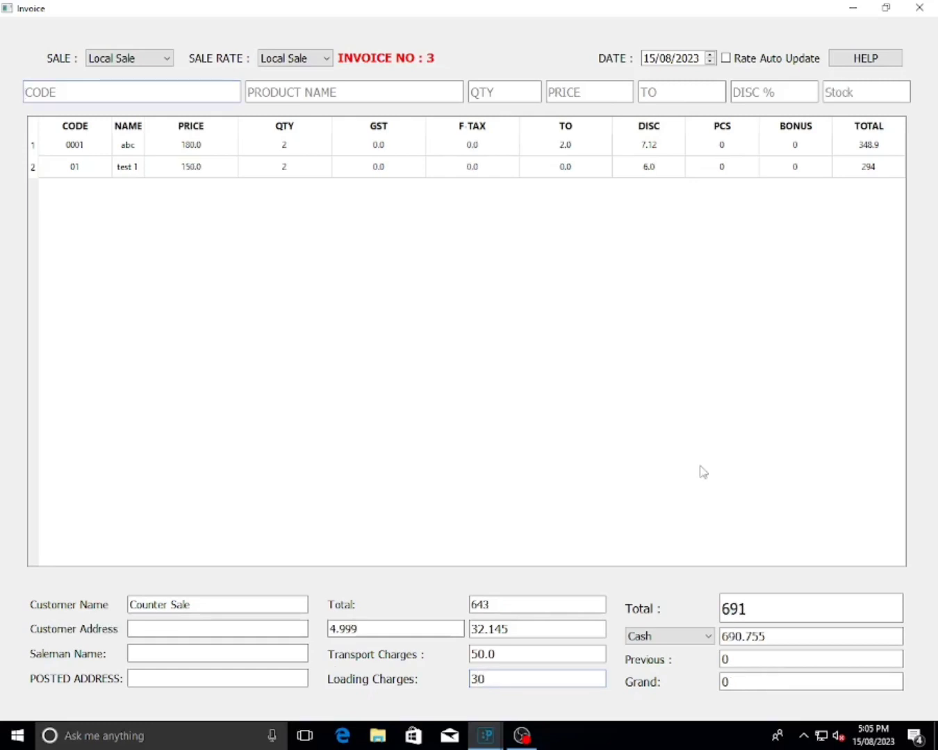
Look through the payment methods offered for the invoice, keeping Cash.
{"action": "left_click", "coordinate": [705, 639]}
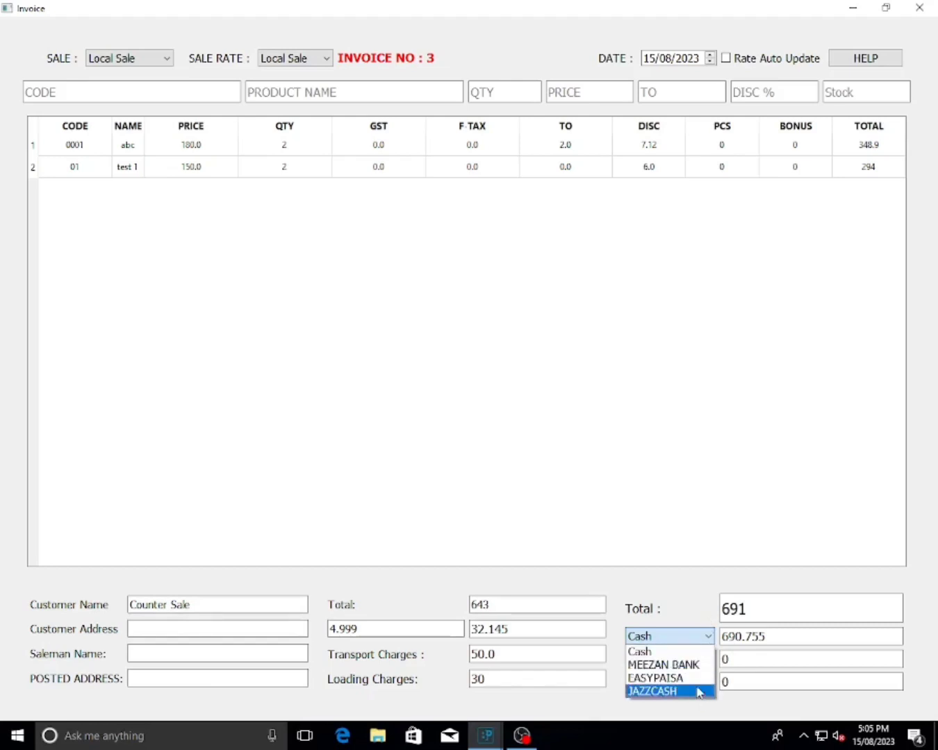
{"action": "left_click", "coordinate": [696, 585]}
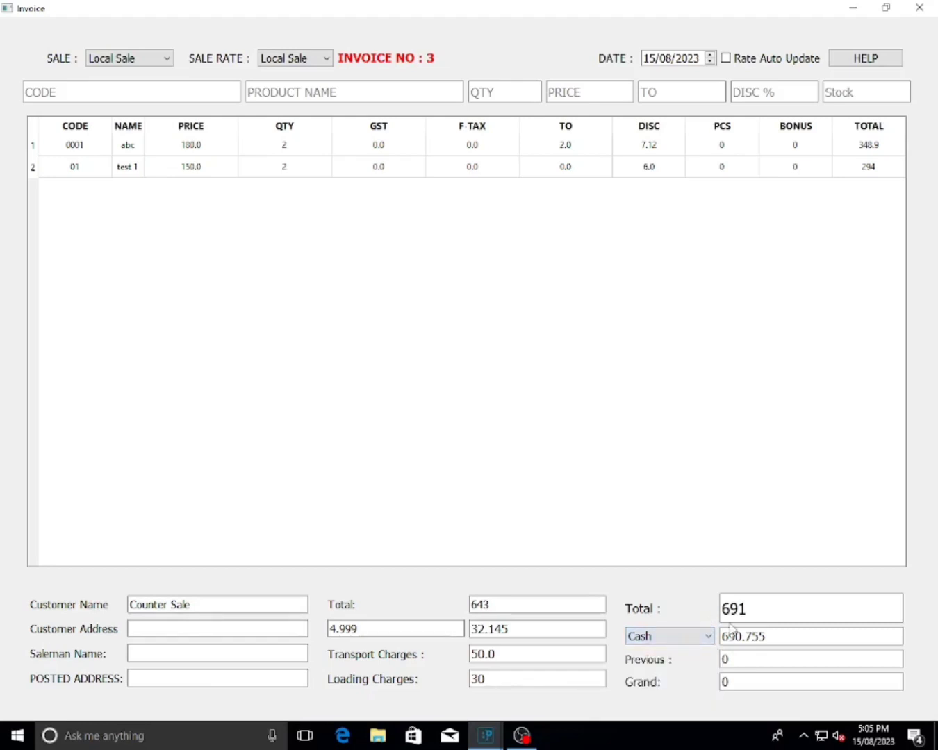